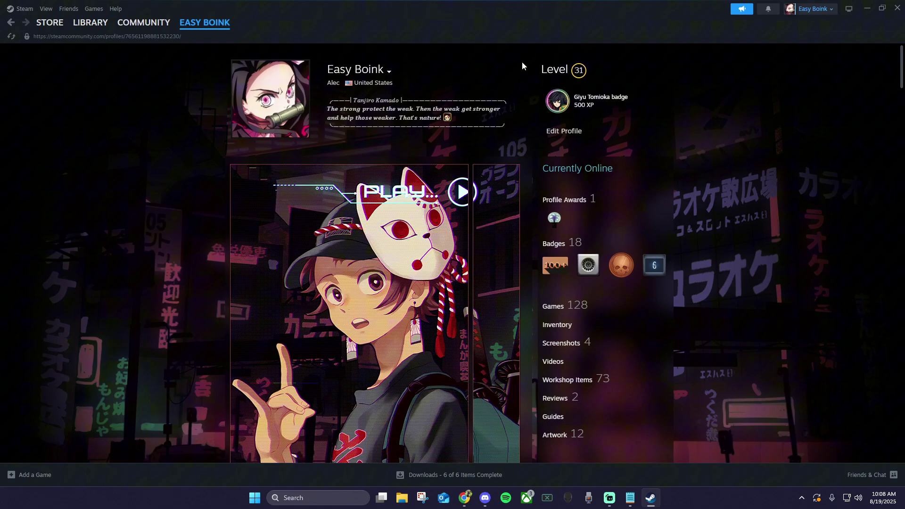
{"action": "mouse_move", "coordinate": [41, 20]}
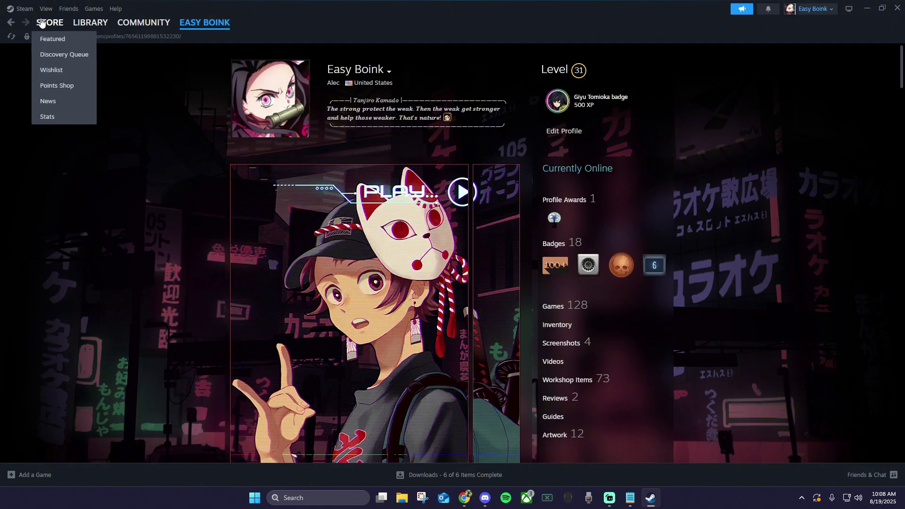
{"action": "left_click", "coordinate": [77, 86]}
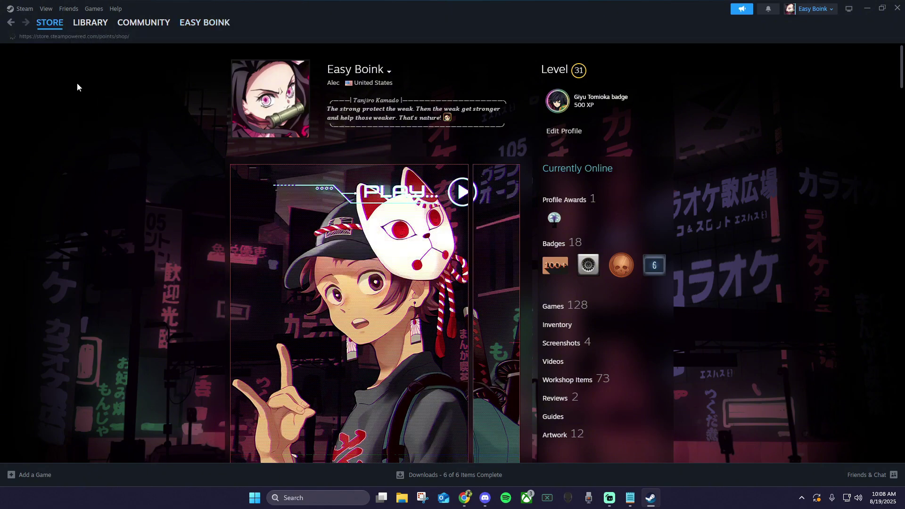
{"action": "scroll", "coordinate": [78, 85], "scroll_direction": "down", "scroll_amount": 4}
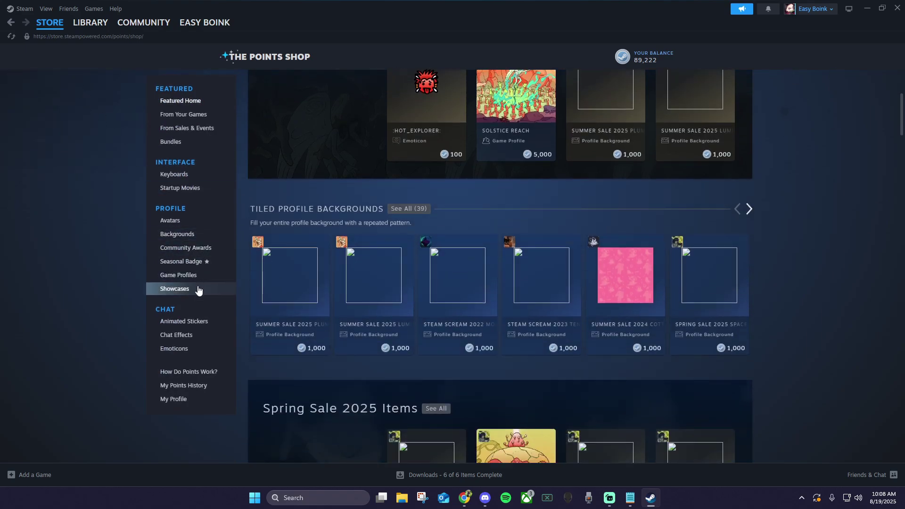
{"action": "left_click", "coordinate": [198, 289]}
{"action": "scroll", "coordinate": [283, 259], "scroll_direction": "down", "scroll_amount": 5}
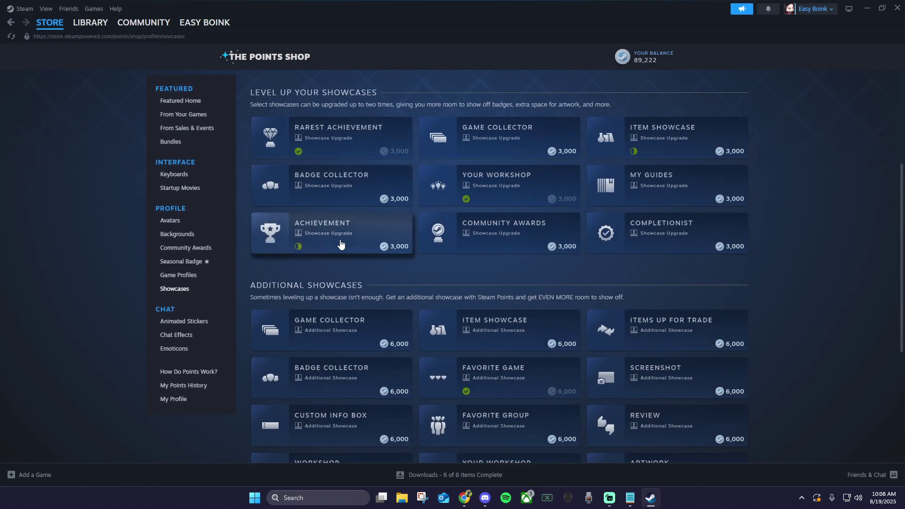
{"action": "left_click", "coordinate": [340, 243]}
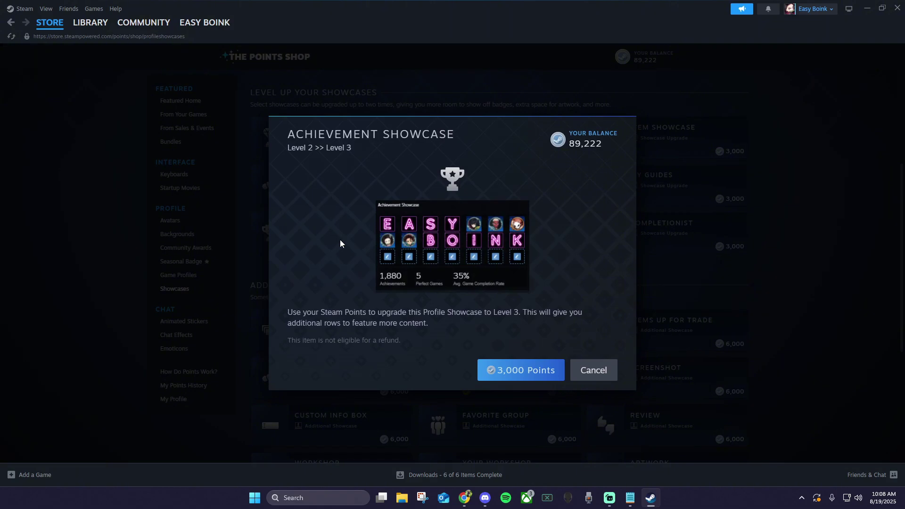
{"action": "left_click", "coordinate": [598, 370]}
Step: View the offer for an additional Achievement showcase slot and leave it without purchasing
{"action": "scroll", "coordinate": [433, 320], "scroll_direction": "down", "scroll_amount": 5}
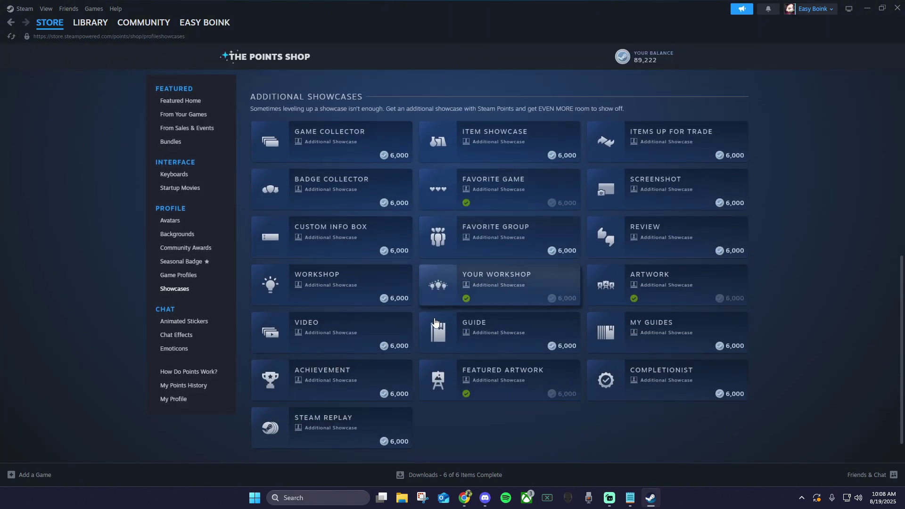
{"action": "left_click", "coordinate": [343, 355]}
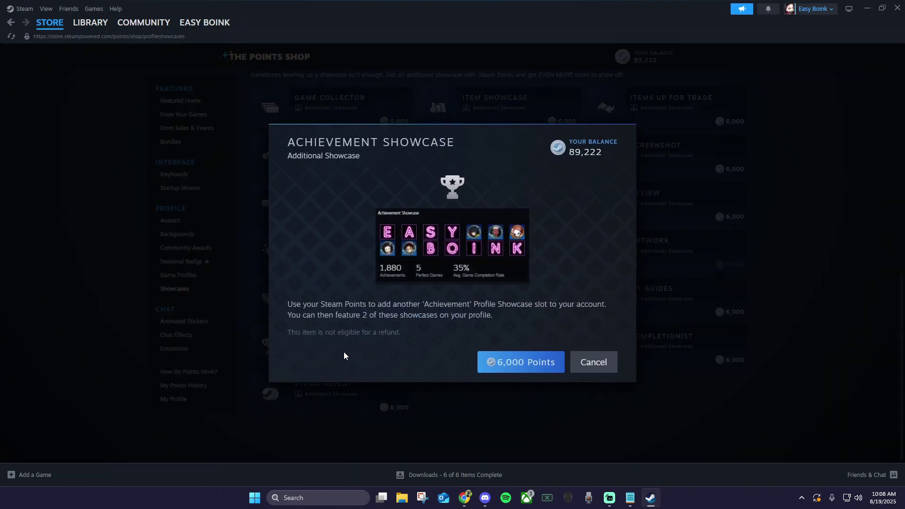
{"action": "left_click", "coordinate": [606, 370]}
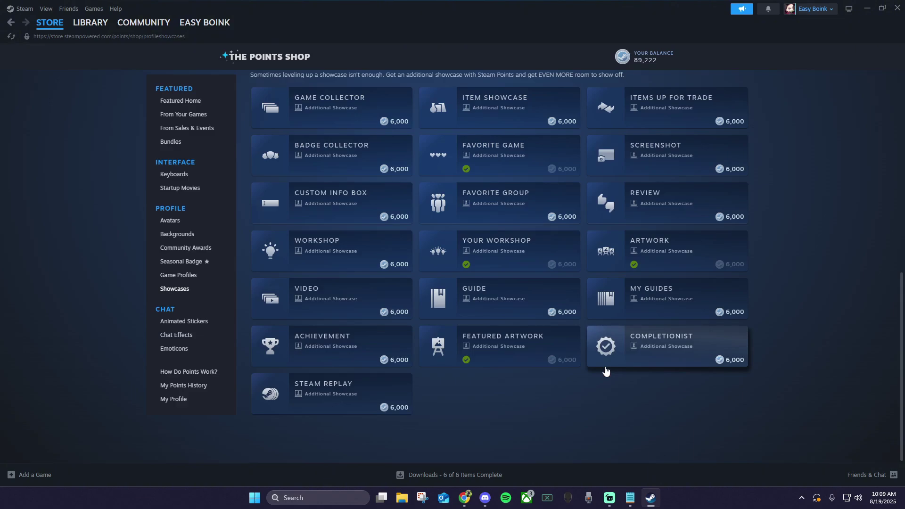
Step: From the profile, sort all games by achievement completion and view the personal achievements for Zup! S
{"action": "left_click", "coordinate": [203, 52]}
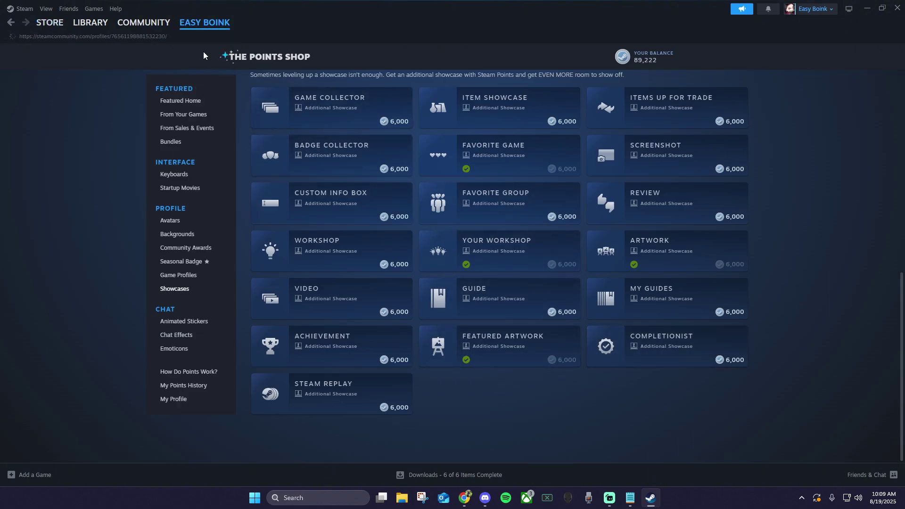
{"action": "left_click", "coordinate": [552, 306]}
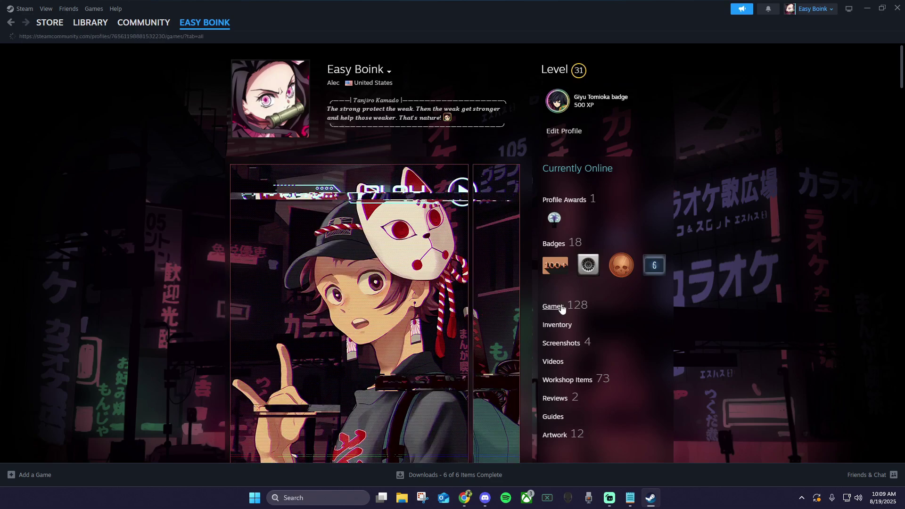
{"action": "left_click", "coordinate": [619, 135]}
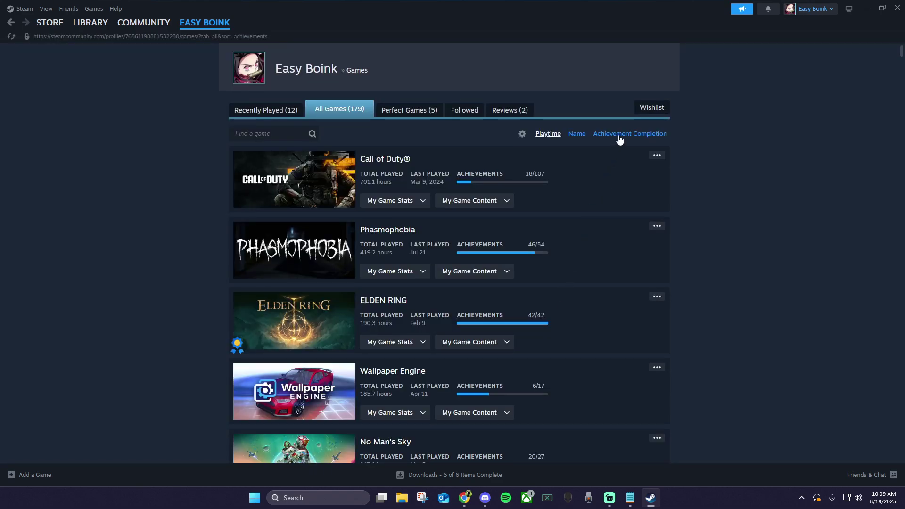
{"action": "left_click", "coordinate": [417, 202]}
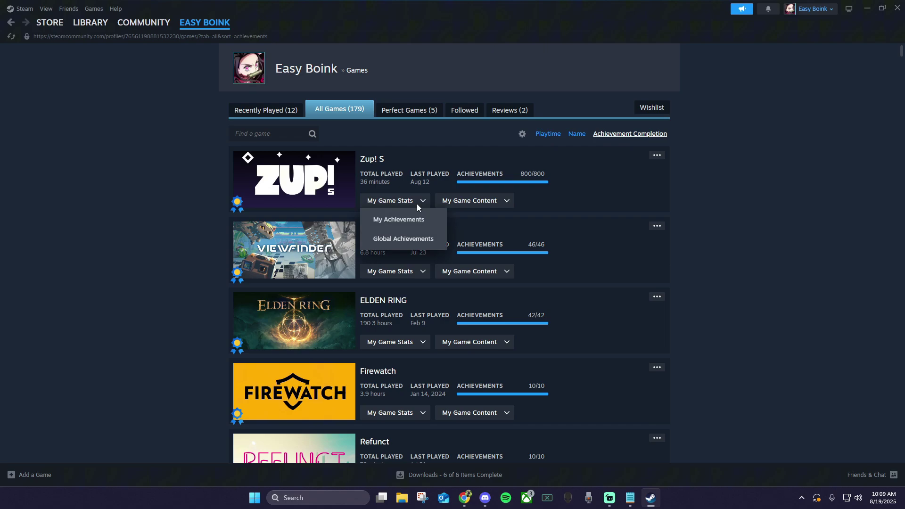
{"action": "left_click", "coordinate": [426, 223]}
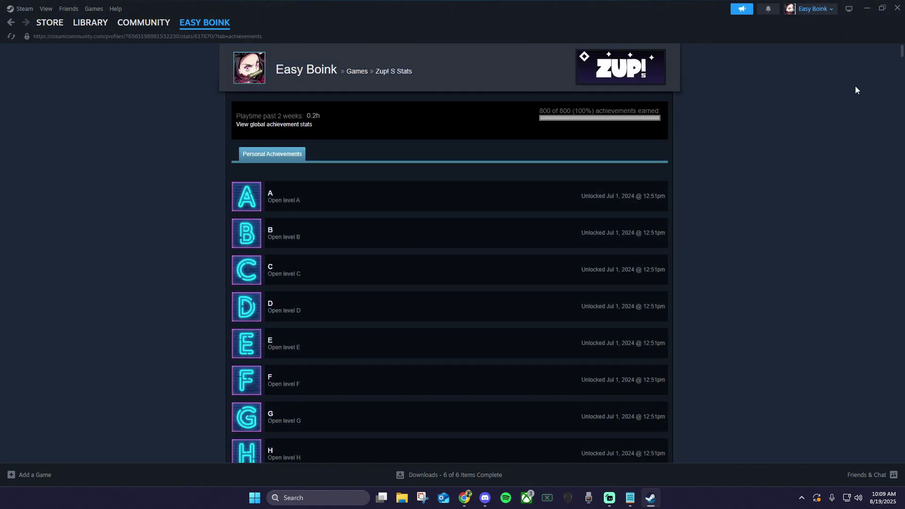
{"action": "scroll", "coordinate": [902, 55], "scroll_direction": "down", "scroll_amount": 5}
Step: Switch to Chrome and examine the open Steam Community guides for games that offer letter achievements
{"action": "key", "text": "alt+Tab"}
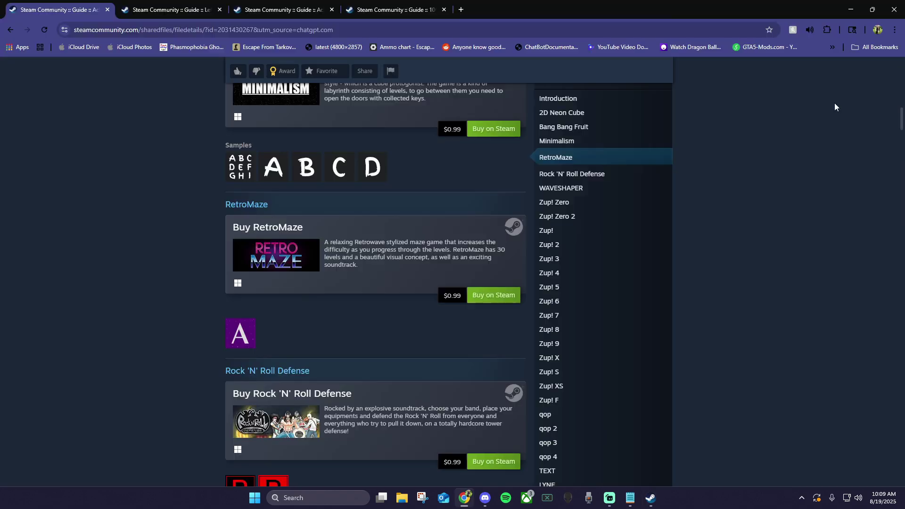
{"action": "left_click", "coordinate": [156, 11]}
{"action": "left_click", "coordinate": [276, 12]}
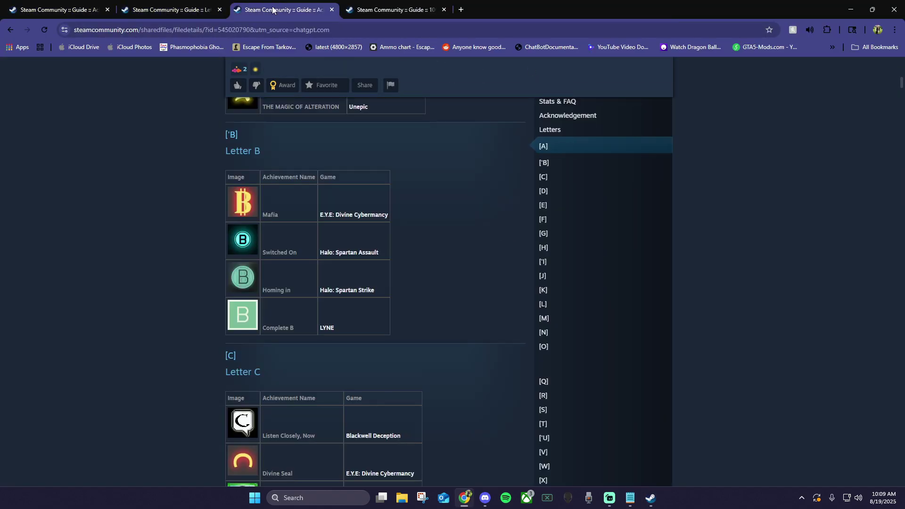
{"action": "left_click", "coordinate": [388, 12]}
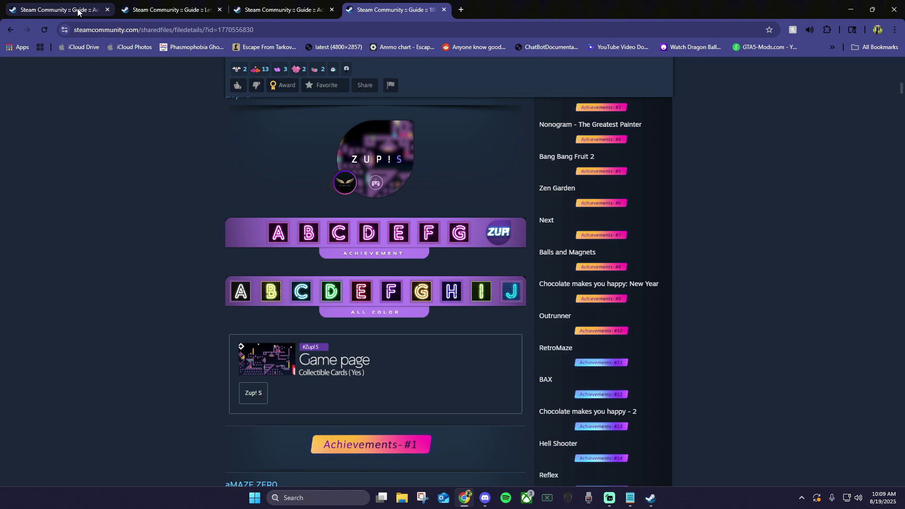
{"action": "scroll", "coordinate": [903, 94], "scroll_direction": "down", "scroll_amount": 8}
{"action": "left_click_drag", "start_coordinate": [902, 95], "coordinate": [903, 100]}
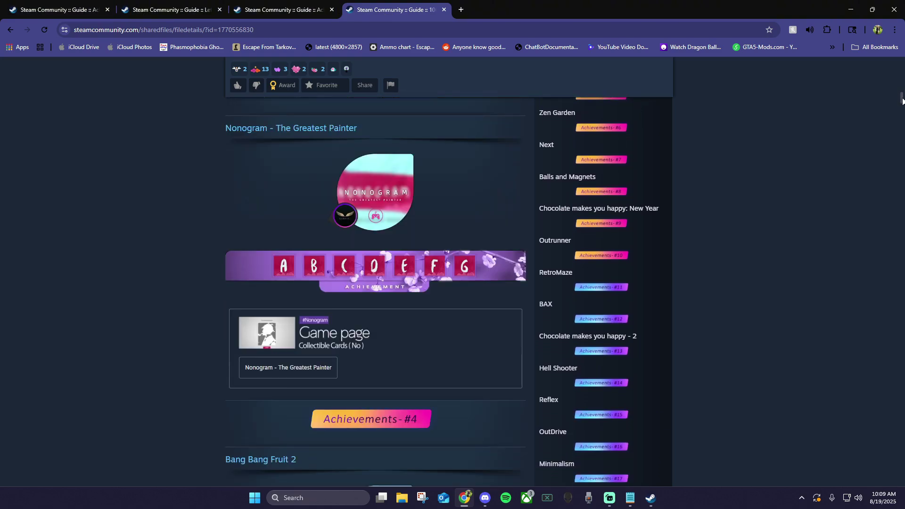
{"action": "key", "text": "ctrl+2"}
{"action": "scroll", "coordinate": [418, 186], "scroll_direction": "down", "scroll_amount": 15}
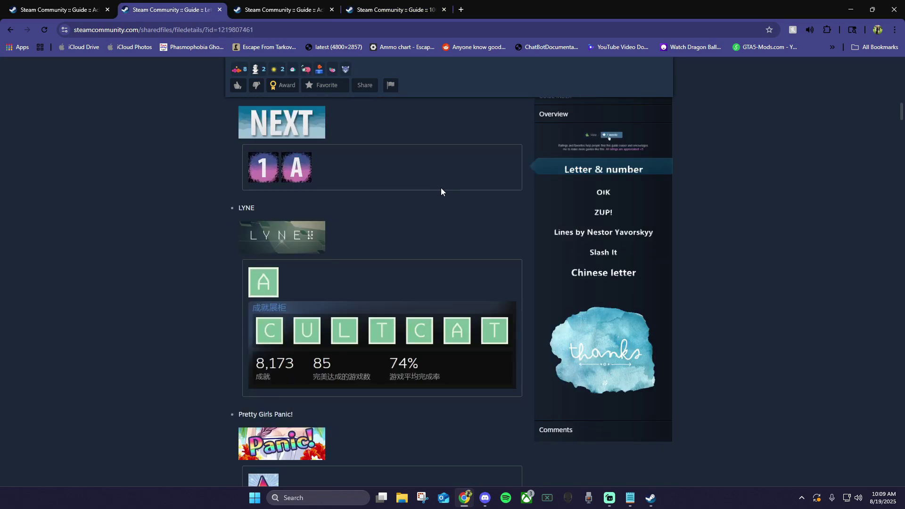
{"action": "scroll", "coordinate": [476, 202], "scroll_direction": "down", "scroll_amount": 8}
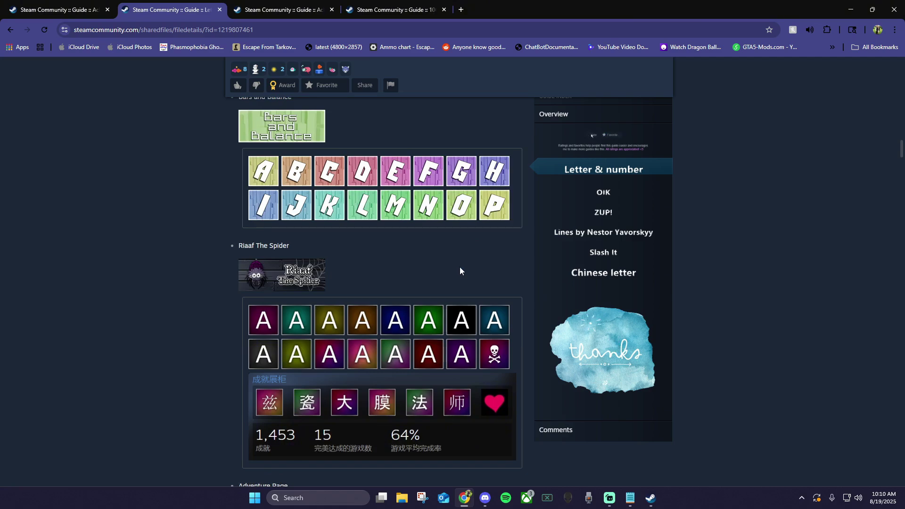
Step: Go to the Zup! Zero 2 store page from the first guide, add the game to the cart and view the cart
{"action": "key", "text": "ctrl+1"}
{"action": "scroll", "coordinate": [369, 256], "scroll_direction": "down", "scroll_amount": 9}
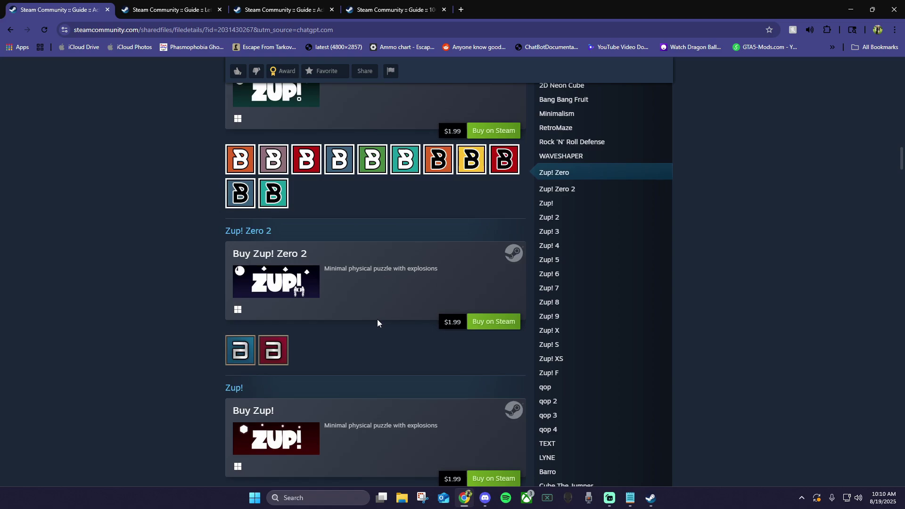
{"action": "left_click", "coordinate": [494, 326]}
{"action": "scroll", "coordinate": [498, 330], "scroll_direction": "down", "scroll_amount": 3}
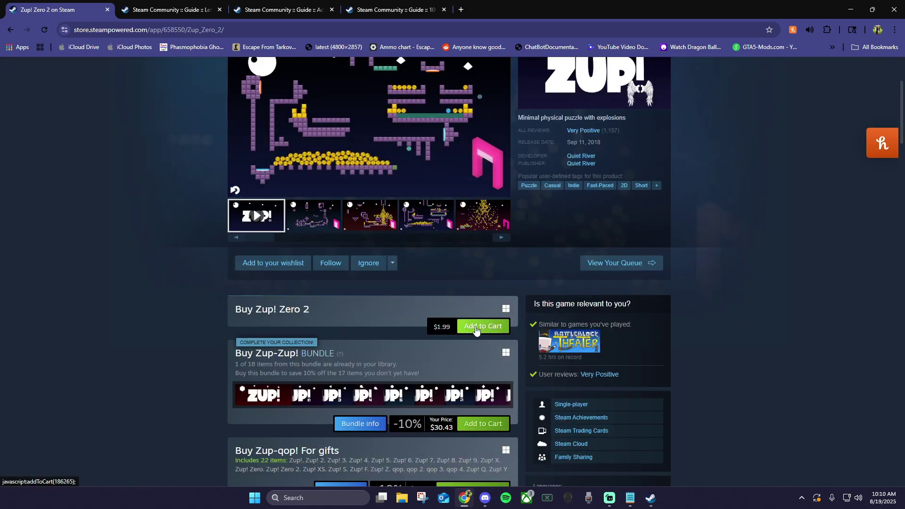
{"action": "left_click", "coordinate": [478, 328]}
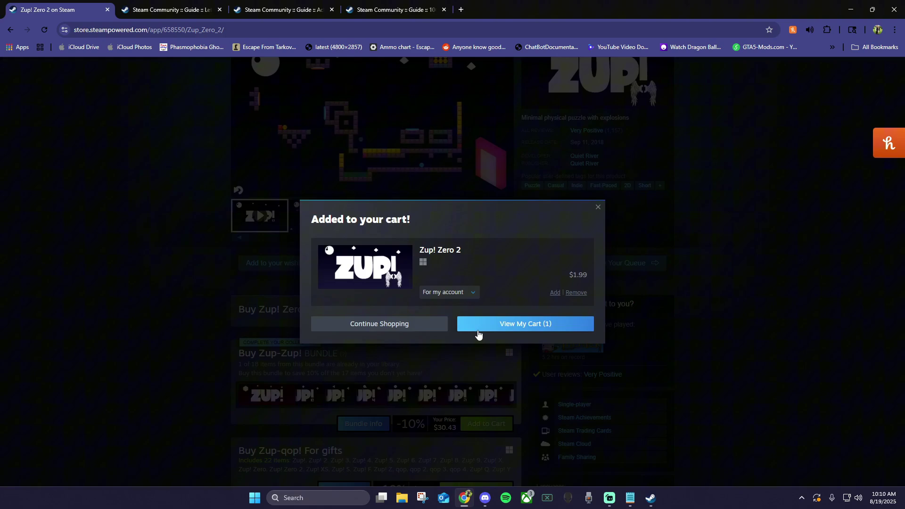
{"action": "left_click", "coordinate": [463, 333]}
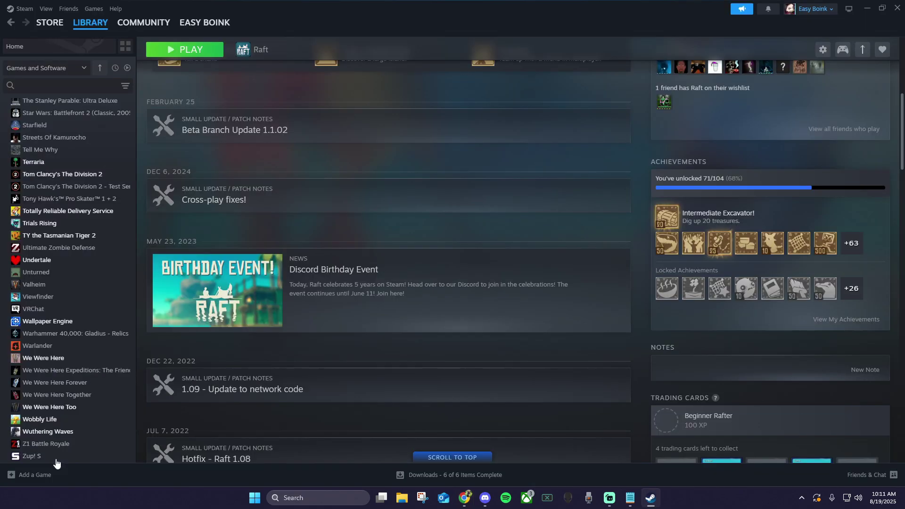
Step: Open the Zup! S page in the Steam library
{"action": "left_click", "coordinate": [46, 459]}
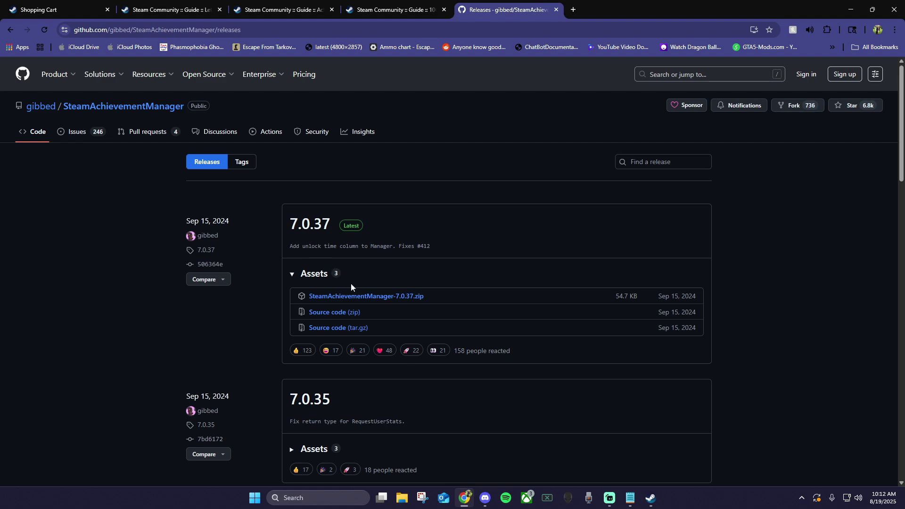
Step: Download SteamAchievementManager-7.0.37.zip from the project's GitHub releases page and minimize the browser
{"action": "left_click", "coordinate": [365, 297]}
{"action": "left_click", "coordinate": [852, 9]}
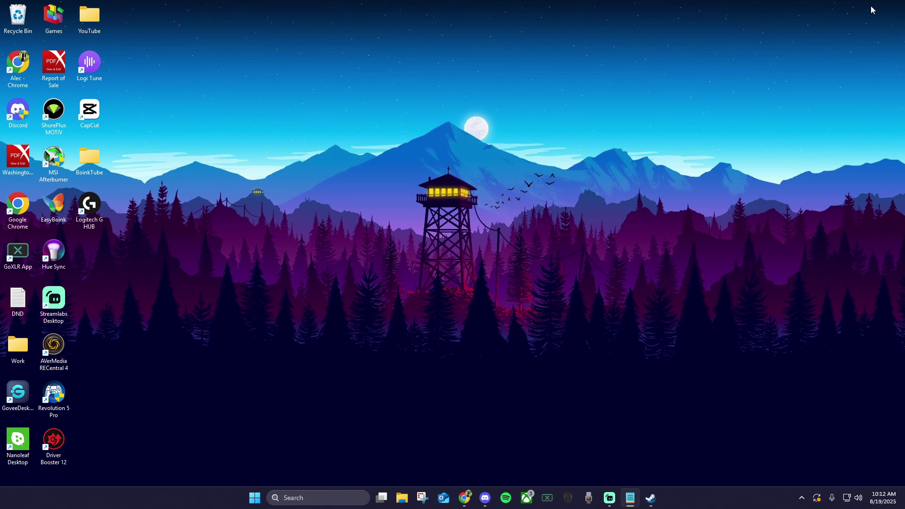
Step: Create a new desktop folder named "SAM App"
{"action": "right_click", "coordinate": [163, 289]}
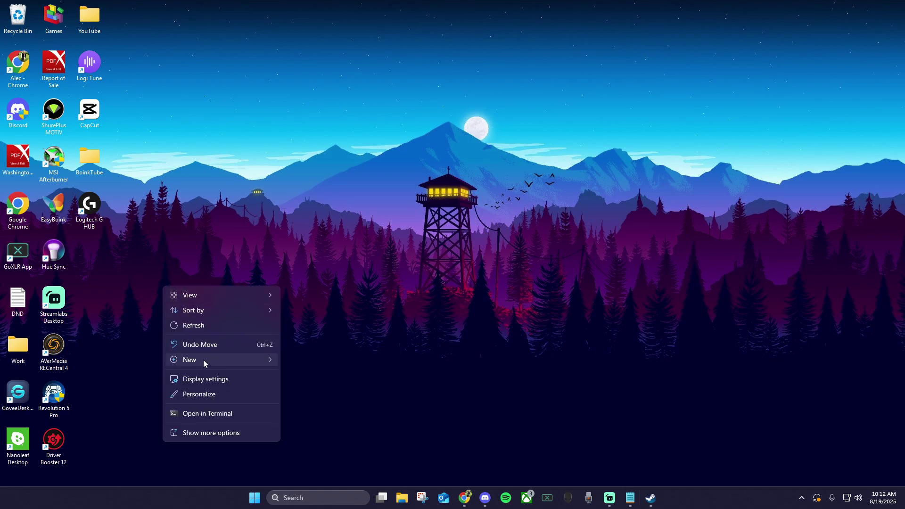
{"action": "mouse_move", "coordinate": [203, 361]}
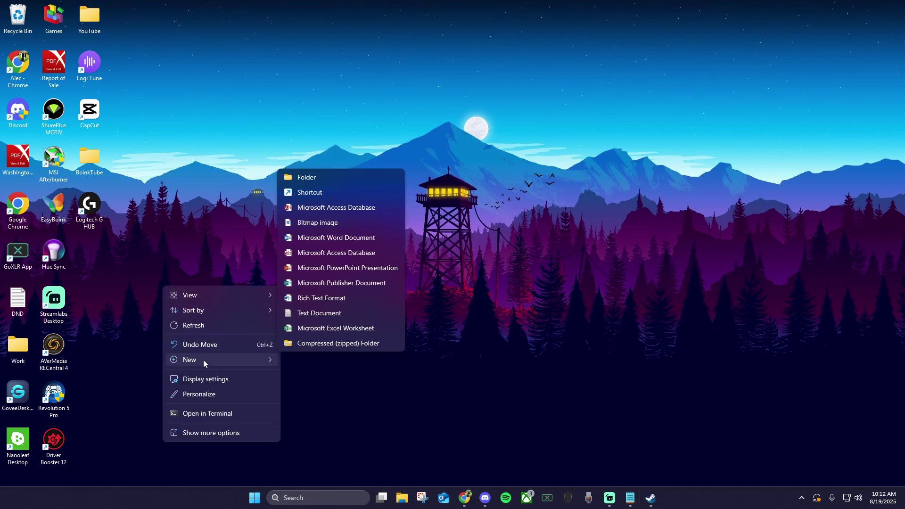
{"action": "left_click", "coordinate": [305, 176]}
{"action": "type", "text": "SAM App"}
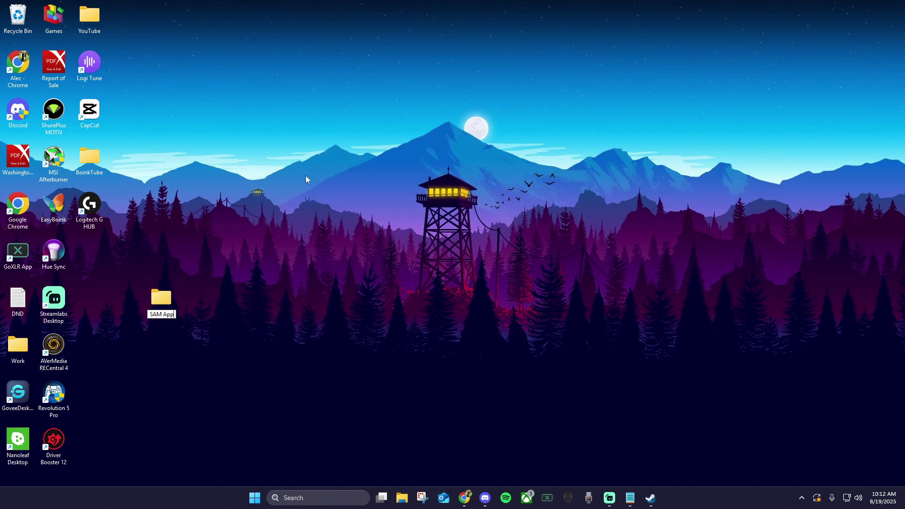
{"action": "key", "text": "Return"}
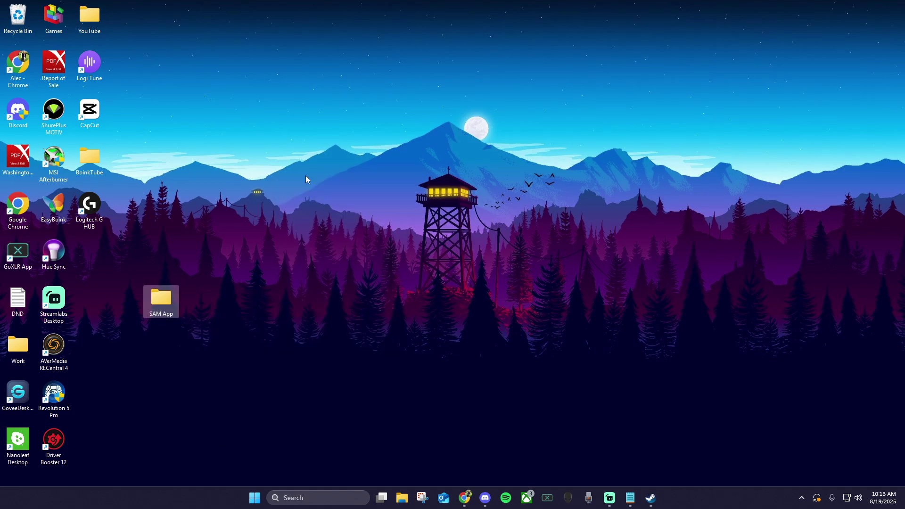
Step: Extract the downloaded SteamAchievementManager-7.0.37 (3) archive from Downloads into the SAM App folder on the desktop
{"action": "left_click", "coordinate": [402, 498]}
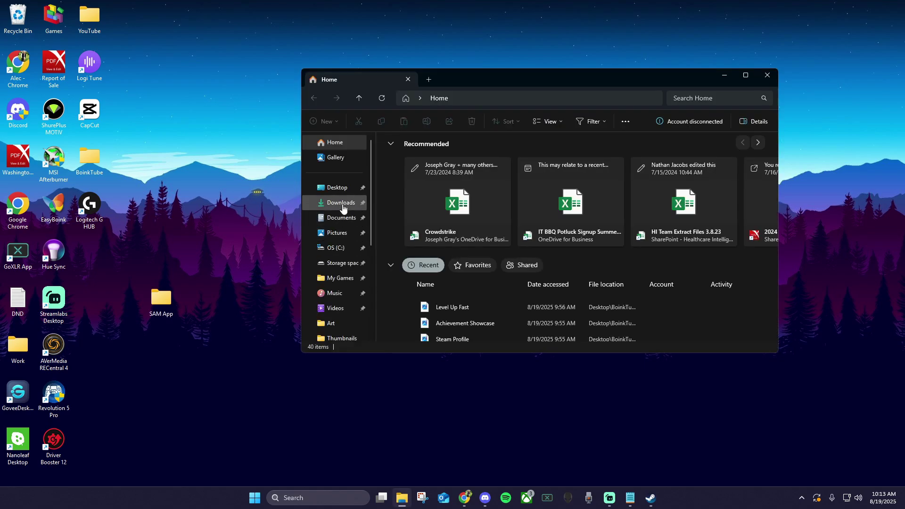
{"action": "left_click", "coordinate": [343, 208]}
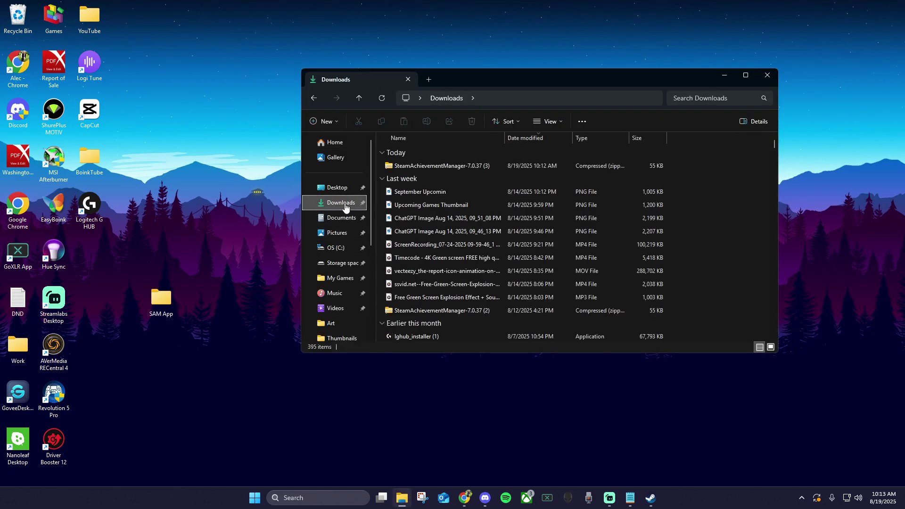
{"action": "right_click", "coordinate": [422, 165]}
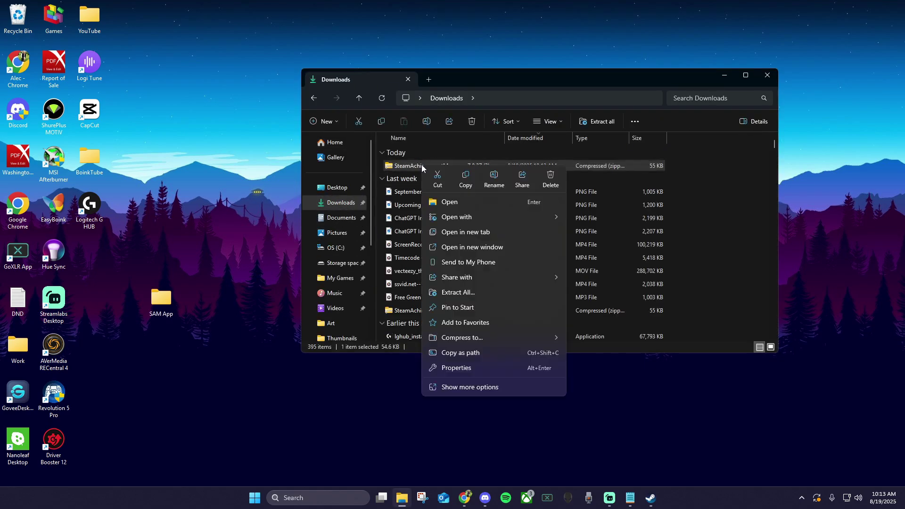
{"action": "left_click", "coordinate": [471, 292]}
{"action": "left_click", "coordinate": [556, 209]}
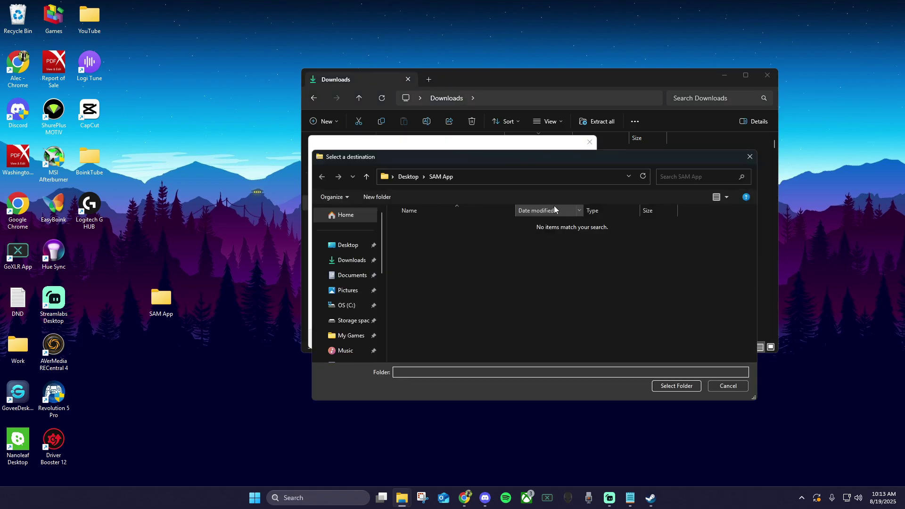
{"action": "left_click", "coordinate": [358, 242]}
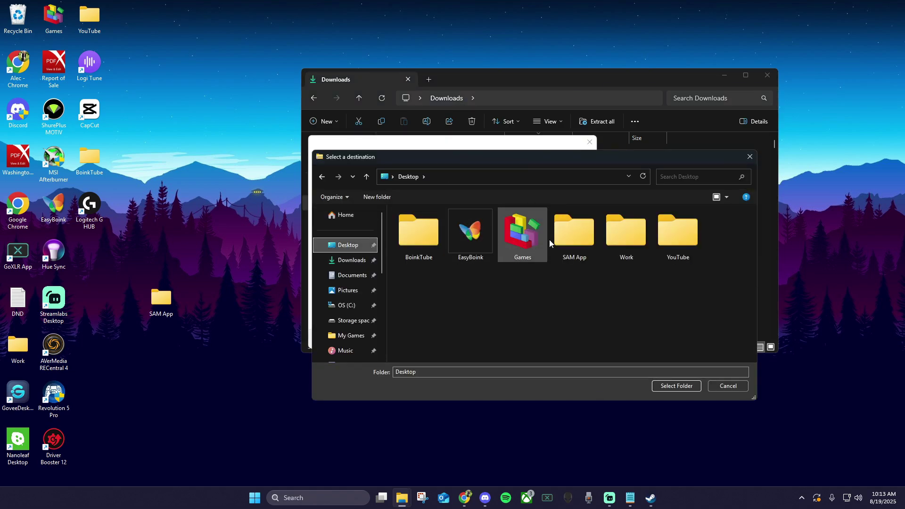
{"action": "left_click", "coordinate": [577, 233]}
{"action": "double_click", "coordinate": [576, 232]}
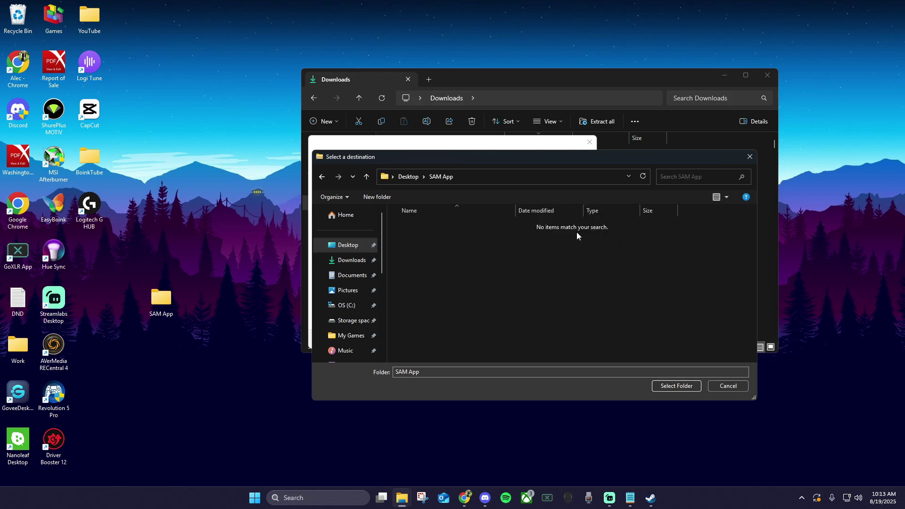
{"action": "left_click", "coordinate": [674, 386]}
{"action": "left_click", "coordinate": [538, 339]}
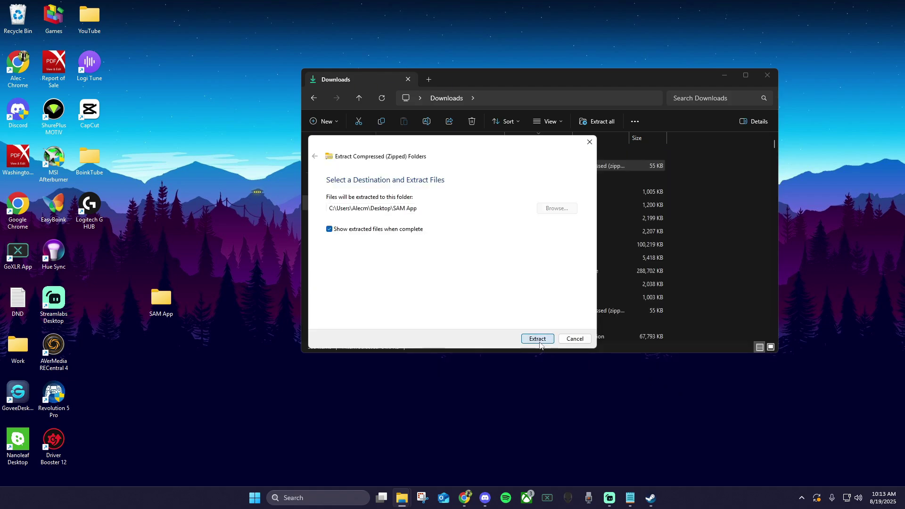
Step: Launch the Steam Achievement Manager game picker from the SAM App folder, enlarge its window and refresh the games list
{"action": "double_click", "coordinate": [429, 205]}
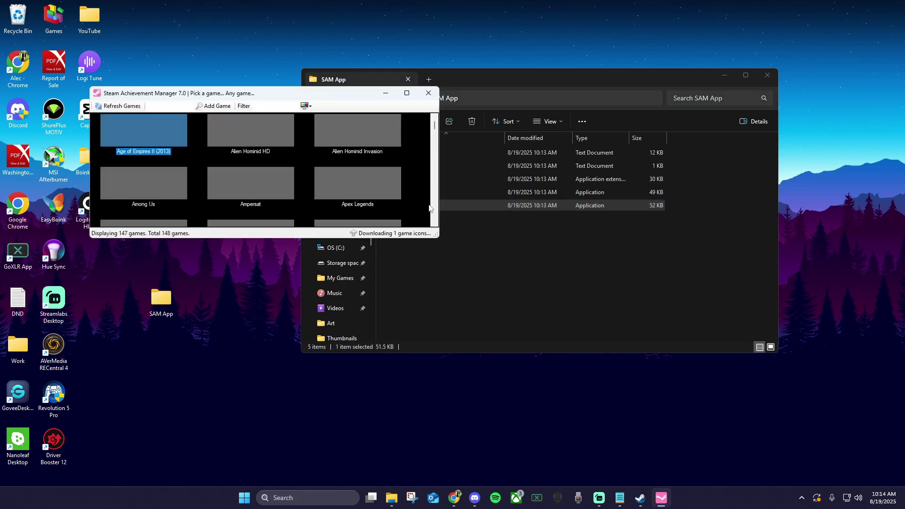
{"action": "left_click_drag", "start_coordinate": [438, 237], "coordinate": [579, 334]}
{"action": "scroll", "coordinate": [574, 311], "scroll_direction": "down", "scroll_amount": 20}
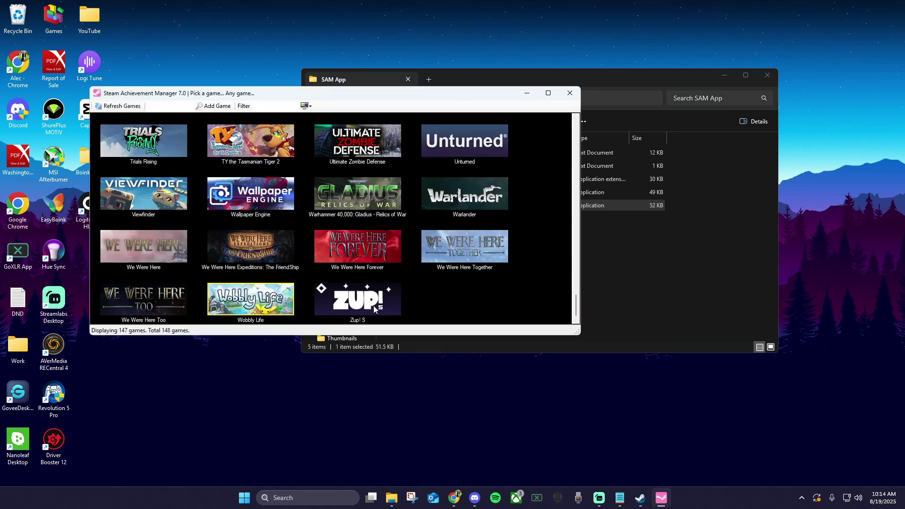
{"action": "scroll", "coordinate": [382, 310], "scroll_direction": "up", "scroll_amount": 20}
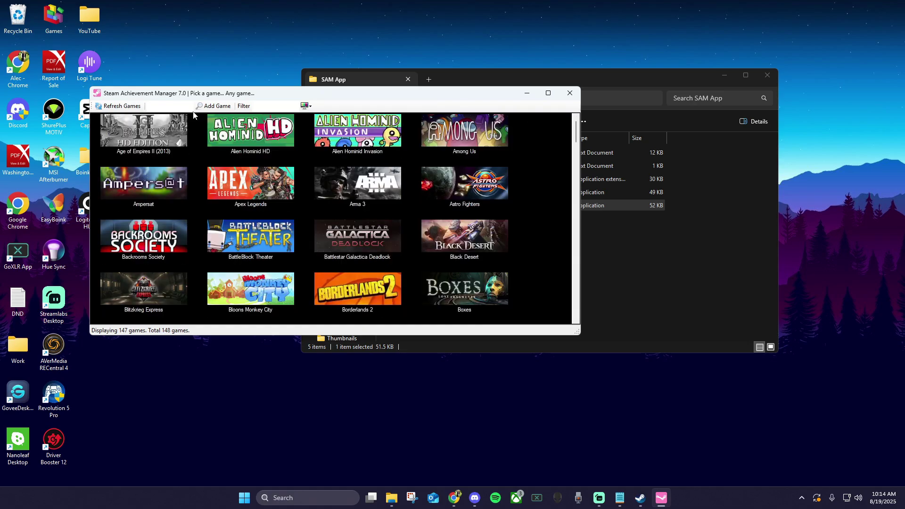
{"action": "left_click", "coordinate": [117, 107]}
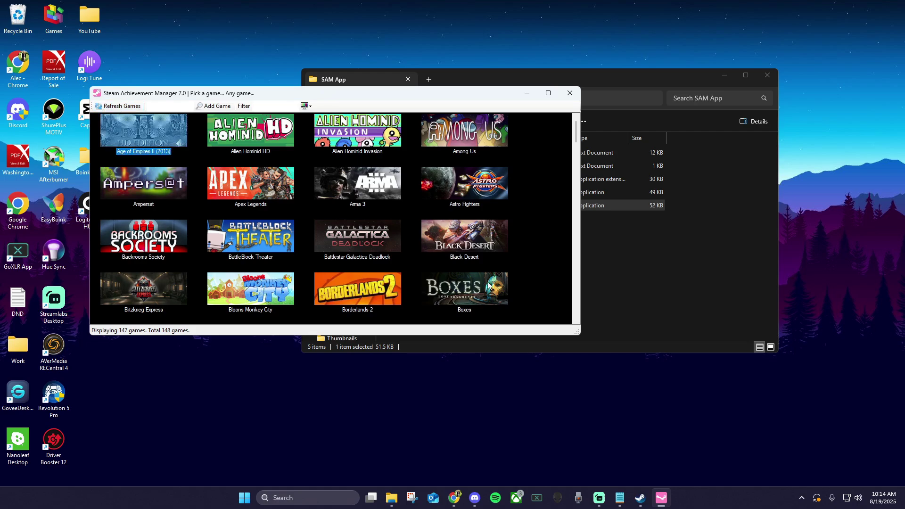
Step: Try to add a game to the picker without entering a game ID
{"action": "left_click", "coordinate": [174, 105]}
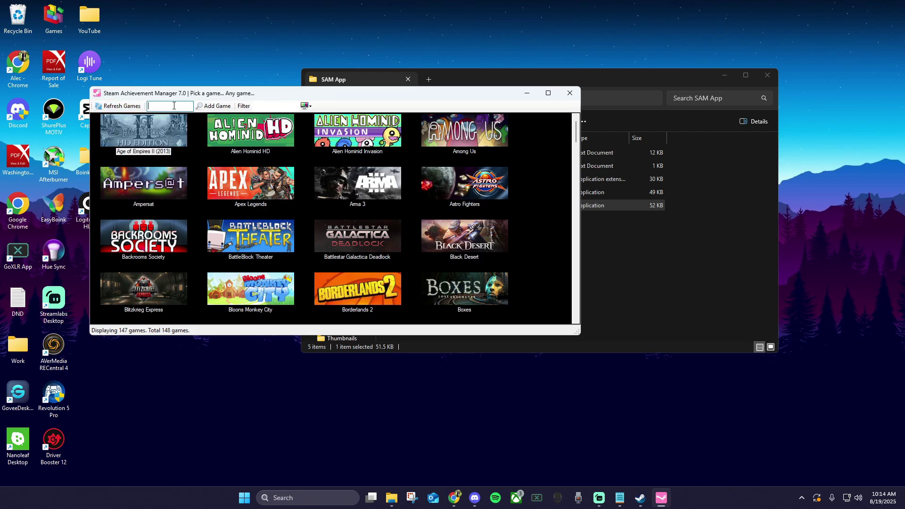
{"action": "left_click", "coordinate": [217, 107]}
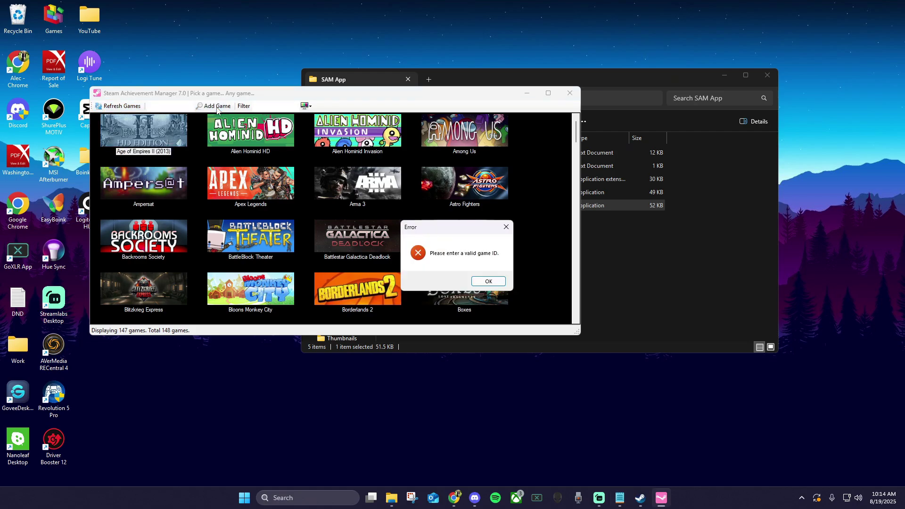
{"action": "left_click", "coordinate": [506, 228]}
Step: Open the achievements list of Zup! S, the last game in the picker
{"action": "key", "text": "End"}
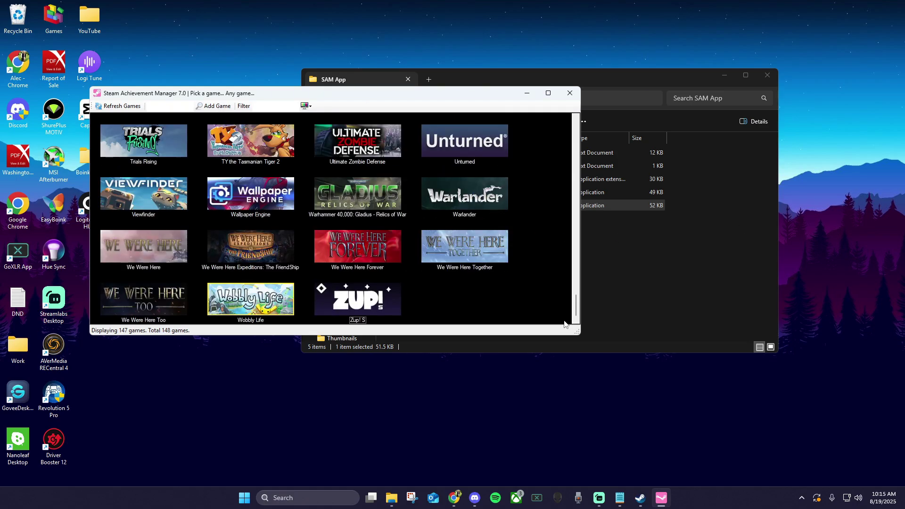
{"action": "double_click", "coordinate": [371, 310]}
{"action": "left_click_drag", "start_coordinate": [622, 223], "coordinate": [627, 115]}
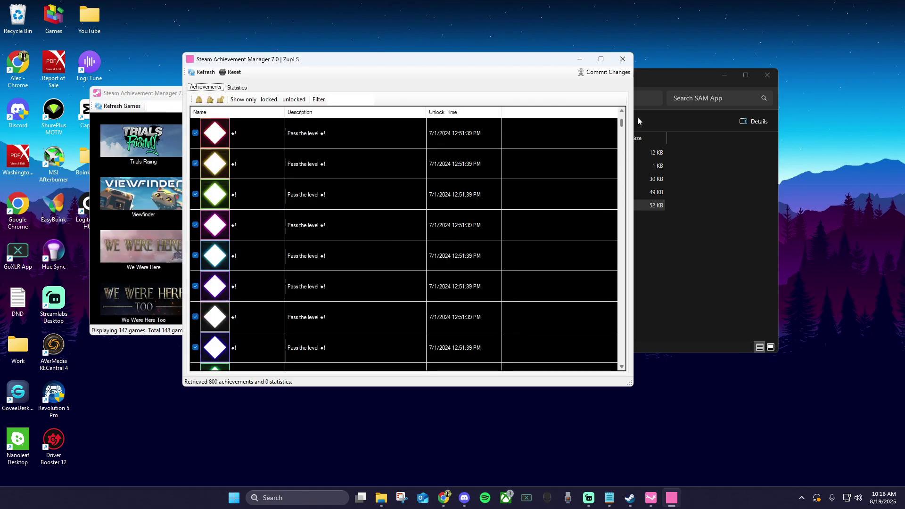
Step: Toggle the "Open level ◆" achievement of Zup! S and commit the achievement changes
{"action": "left_click", "coordinate": [195, 133]}
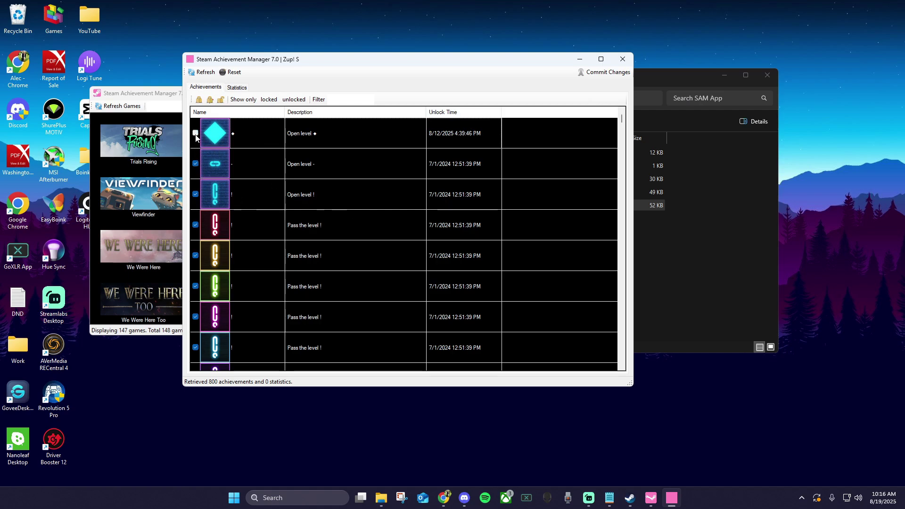
{"action": "left_click", "coordinate": [607, 75]}
{"action": "left_click", "coordinate": [499, 282]}
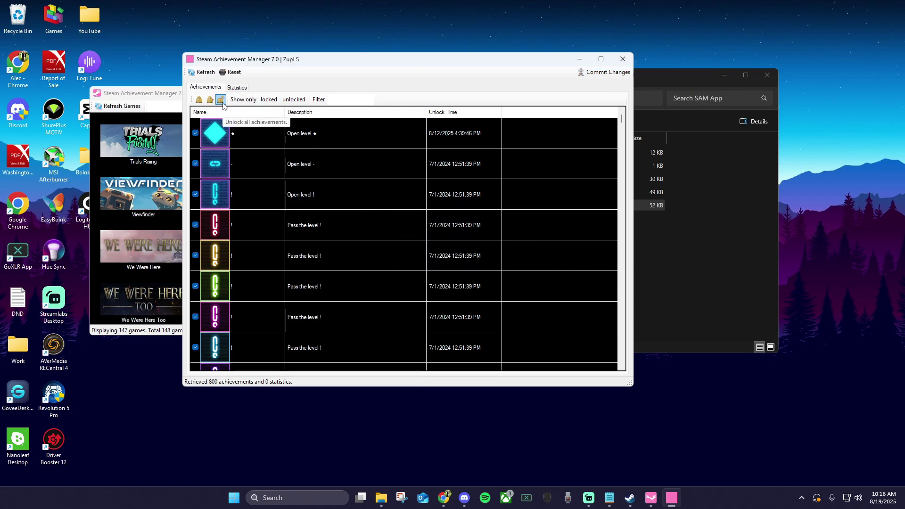
{"action": "left_click", "coordinate": [607, 73]}
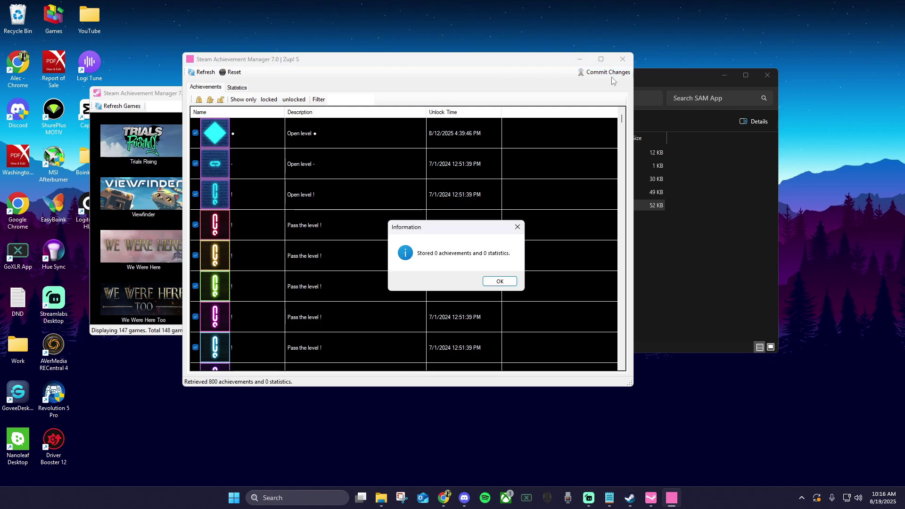
{"action": "left_click", "coordinate": [510, 283]}
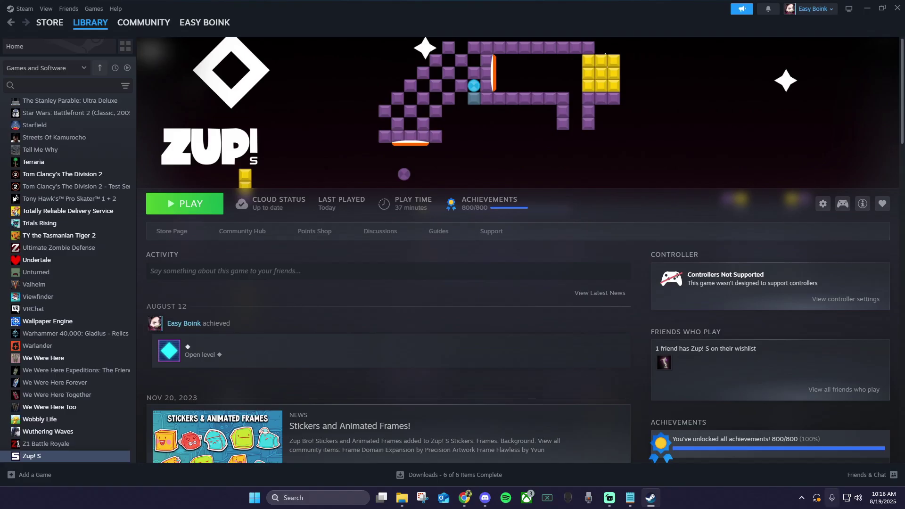
Step: Switch to Steam and open the Featured Showcase settings of the user profile for editing
{"action": "mouse_move", "coordinate": [197, 31]}
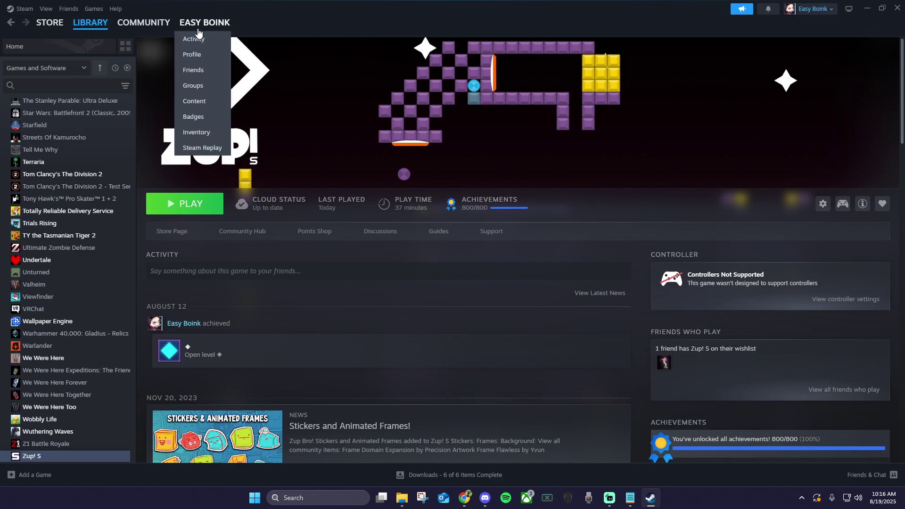
{"action": "left_click", "coordinate": [204, 53]}
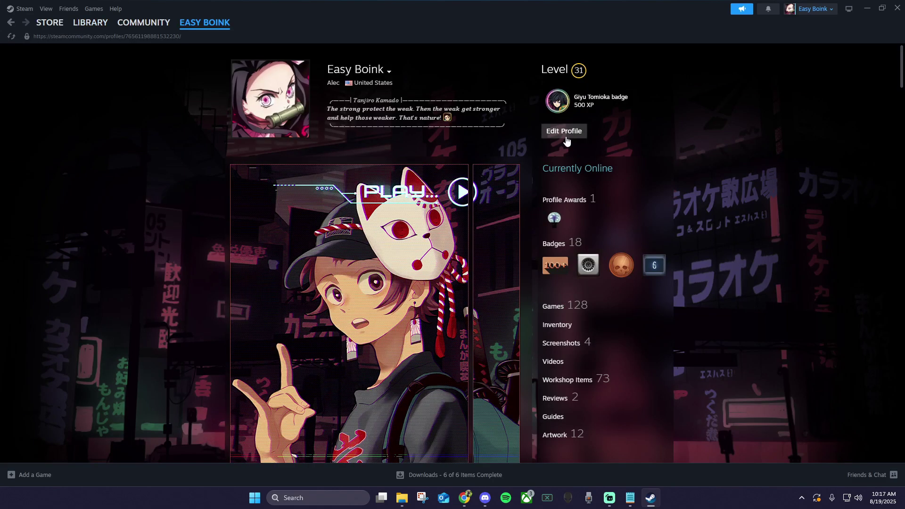
{"action": "left_click", "coordinate": [568, 135]}
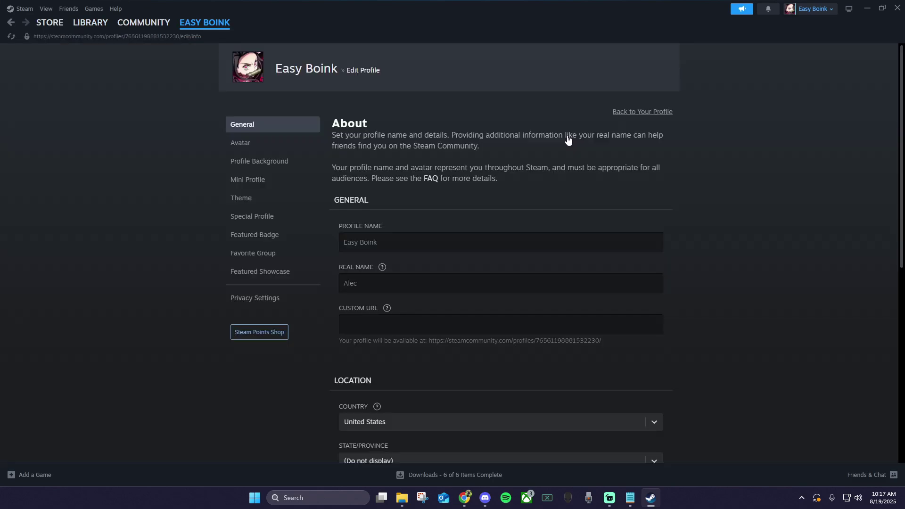
{"action": "left_click", "coordinate": [273, 272]}
Step: Choose Achievement Showcase [Level 2] as the type of the showcase above the workshop showcase
{"action": "scroll", "coordinate": [390, 287], "scroll_direction": "down", "scroll_amount": 10}
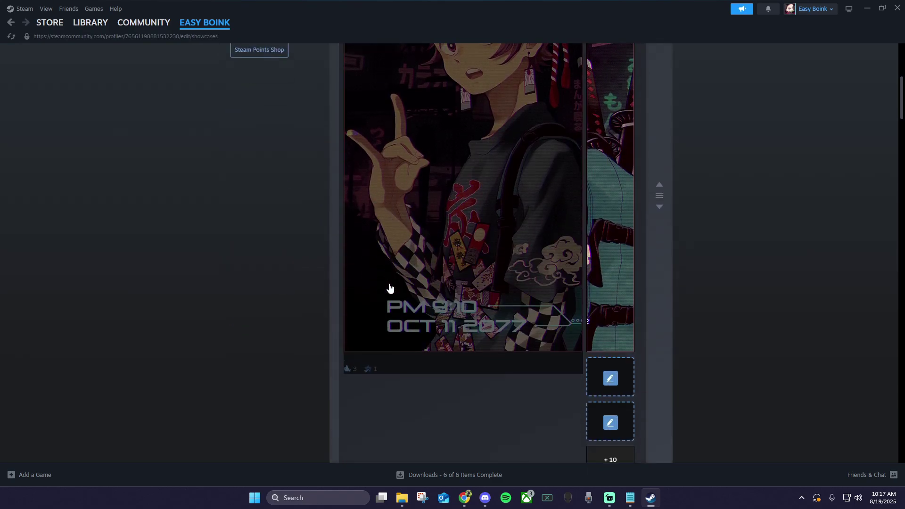
{"action": "scroll", "coordinate": [375, 263], "scroll_direction": "down", "scroll_amount": 2}
{"action": "left_click", "coordinate": [485, 134]}
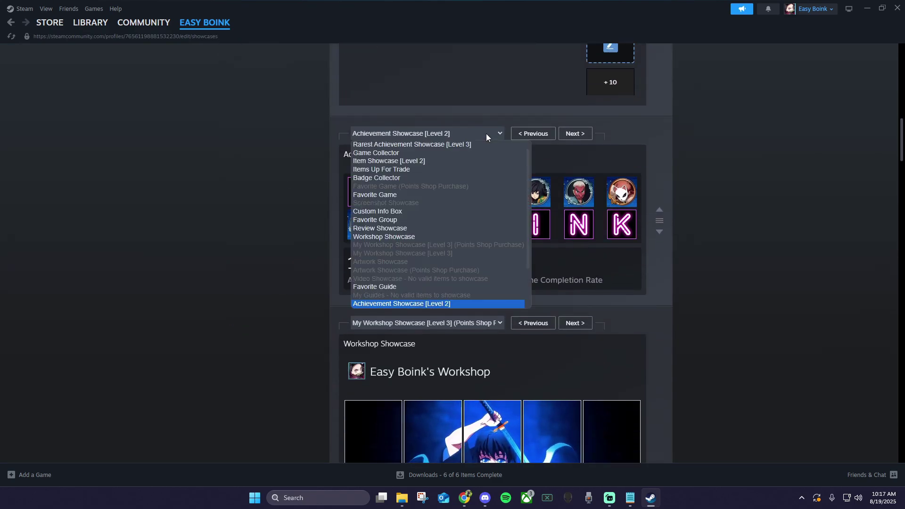
{"action": "scroll", "coordinate": [457, 245], "scroll_direction": "down", "scroll_amount": 1}
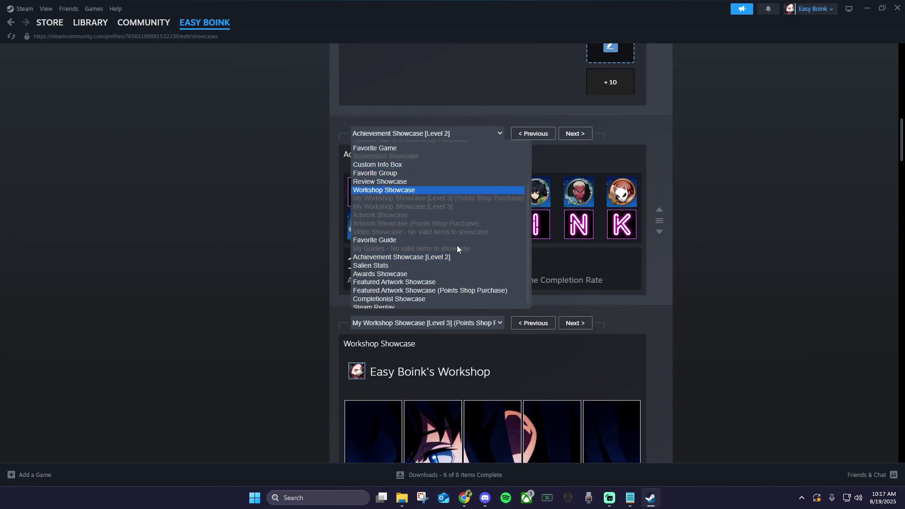
{"action": "left_click", "coordinate": [425, 257]}
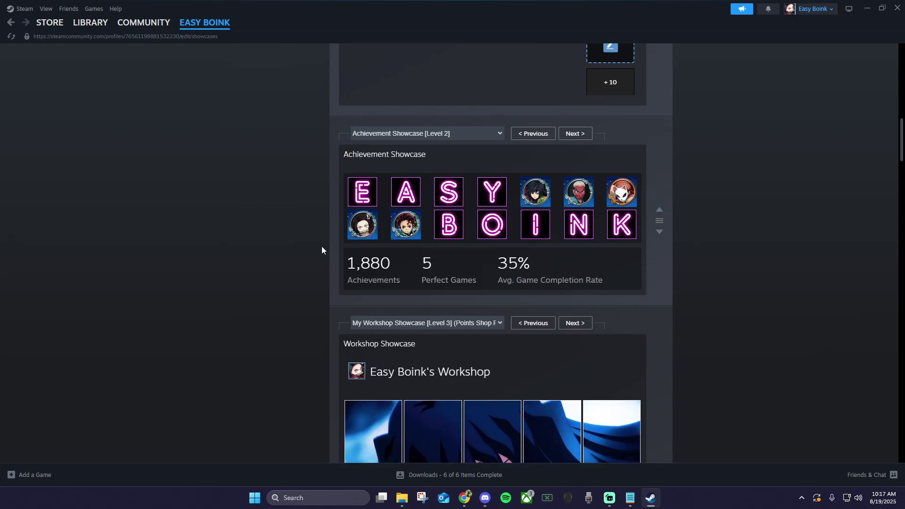
Step: Open the achievement selection for the first showcase slot, choose Zup! S as the game and browse its achievements
{"action": "left_click", "coordinate": [362, 191]}
{"action": "left_click", "coordinate": [473, 180]}
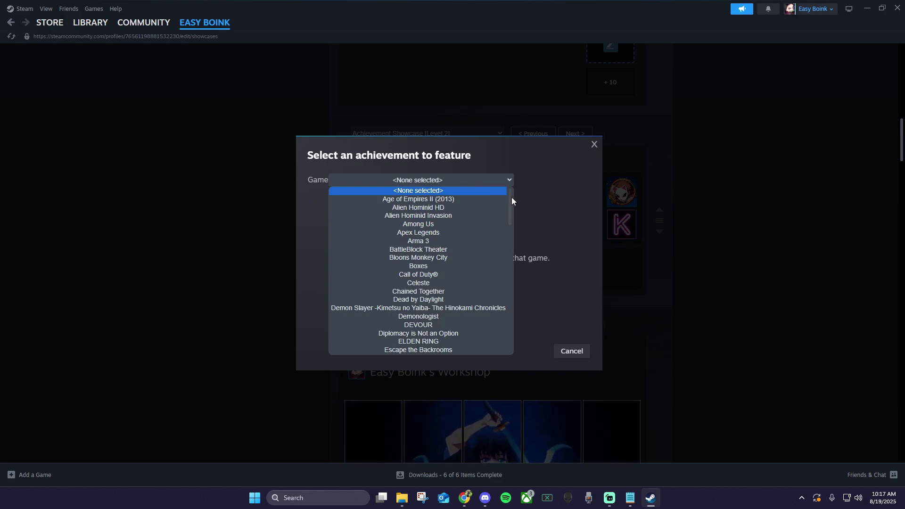
{"action": "left_click_drag", "start_coordinate": [511, 198], "coordinate": [511, 359]}
{"action": "left_click", "coordinate": [439, 350]}
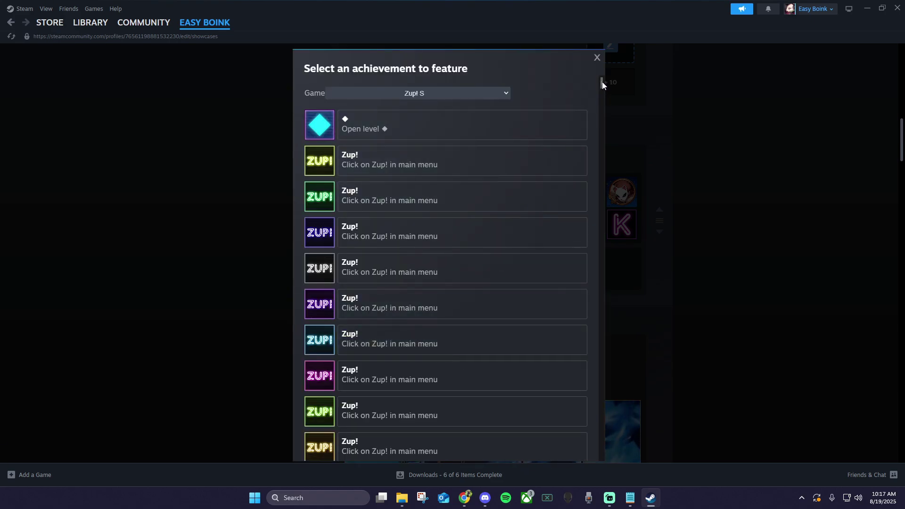
{"action": "left_click_drag", "start_coordinate": [601, 82], "coordinate": [588, 343]}
{"action": "left_click", "coordinate": [588, 343]}
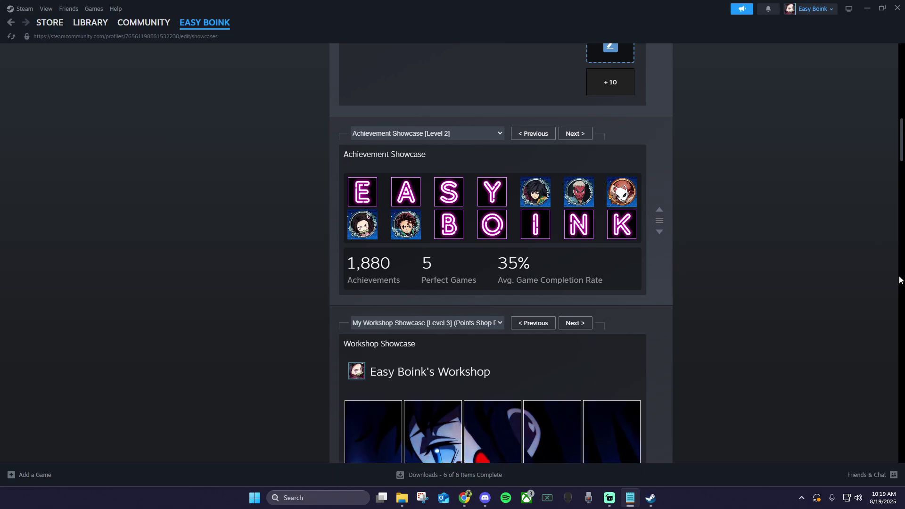
Step: Save the featured showcase settings and view the Achievement Showcase on the profile page
{"action": "left_click_drag", "start_coordinate": [902, 139], "coordinate": [902, 441]}
{"action": "left_click", "coordinate": [637, 333]}
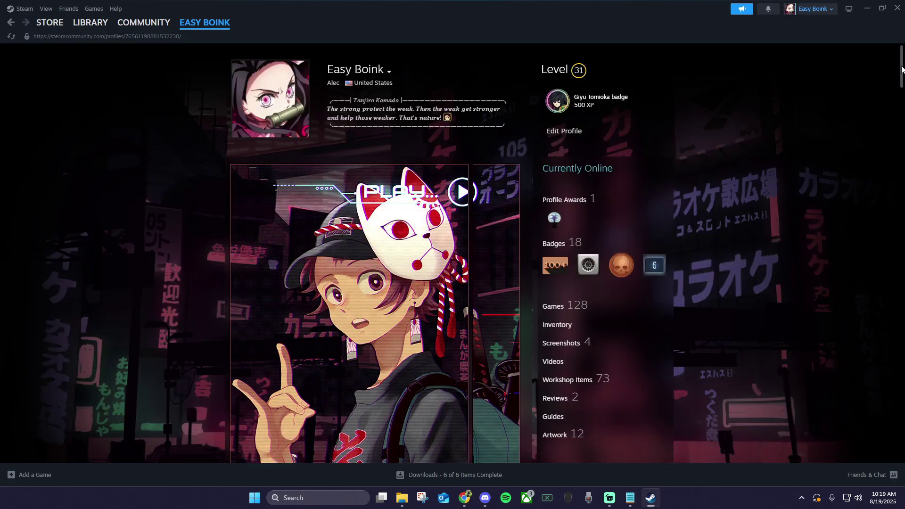
{"action": "left_click_drag", "start_coordinate": [902, 69], "coordinate": [902, 131]}
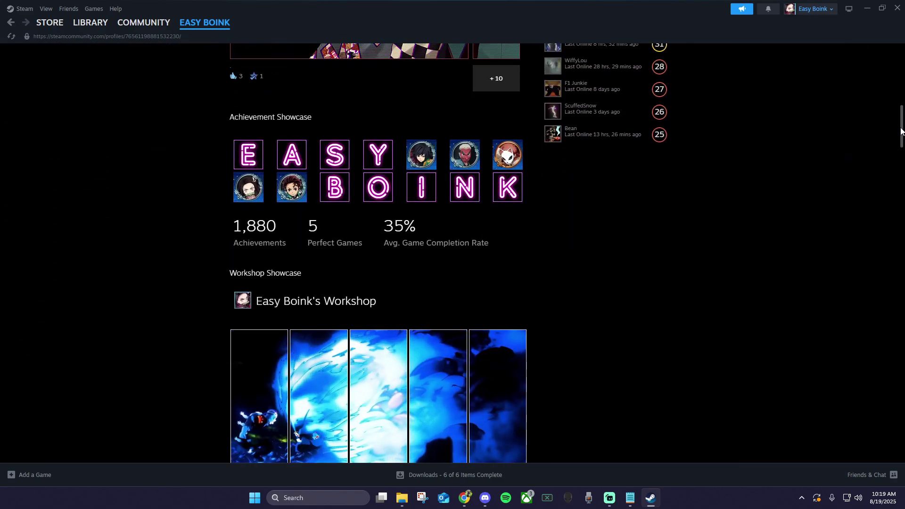